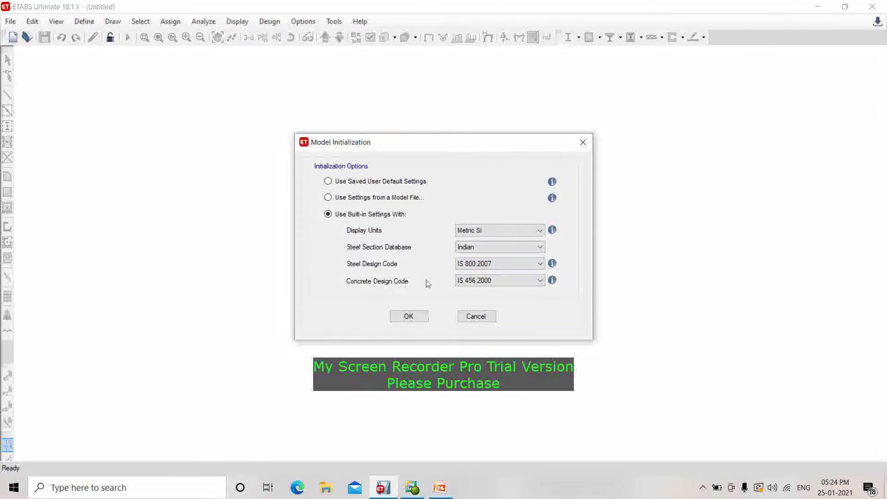
Initialize the model with the built-in Metric SI and Indian code settings and open the data for custom grid spacing
{"action": "left_click", "coordinate": [409, 316]}
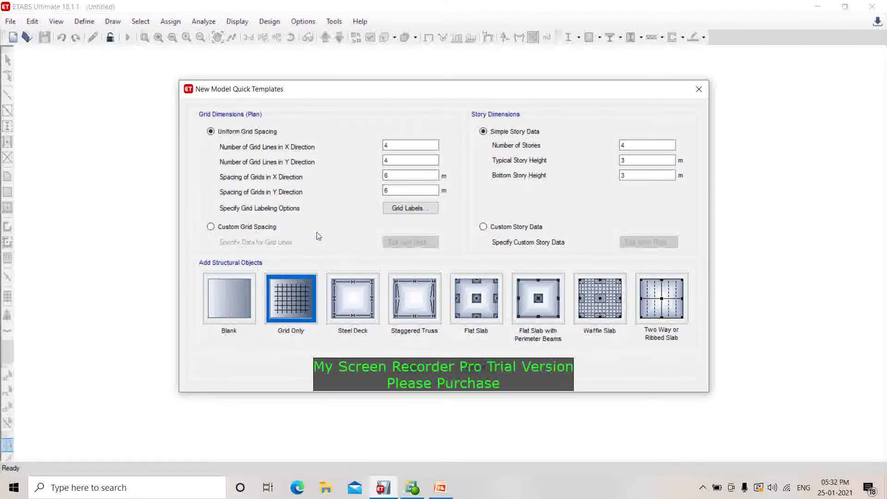
{"action": "left_click", "coordinate": [211, 227]}
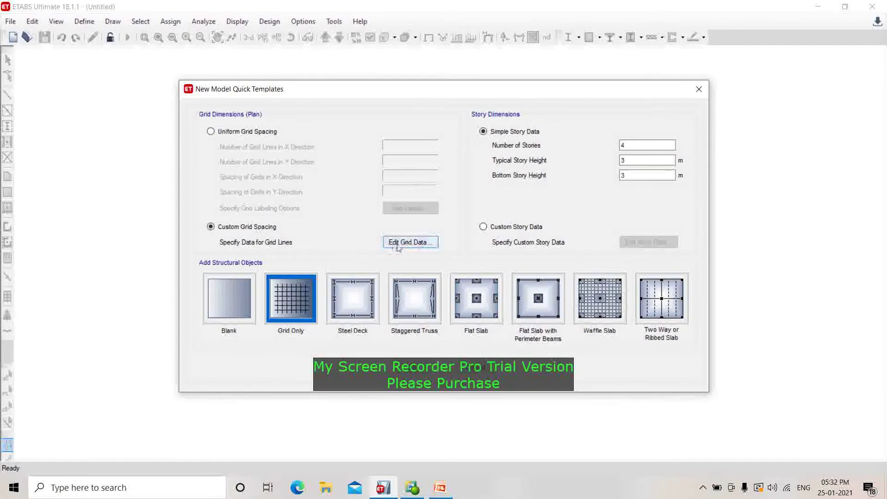
{"action": "left_click", "coordinate": [410, 242]}
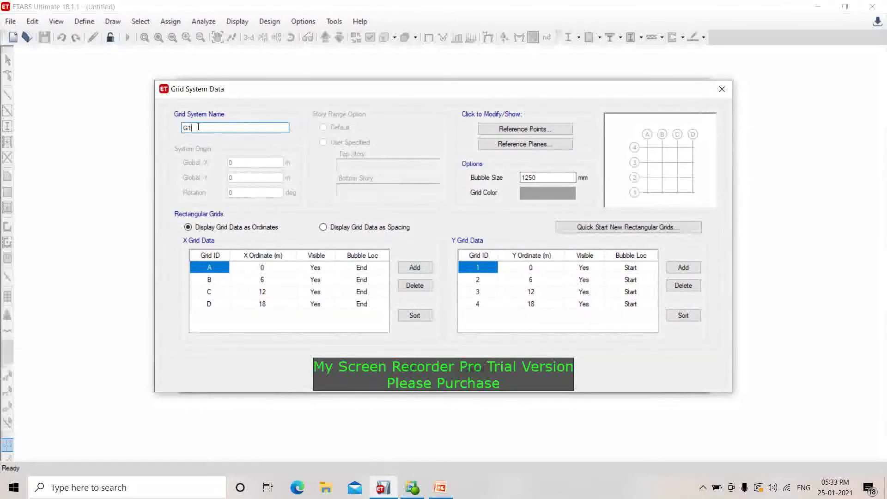
Name the grid system Mithila Bhavan
{"action": "key", "text": "BackSpace"}
{"action": "key", "text": "BackSpace"}
{"action": "type", "text": "Mithila Bhavan"}
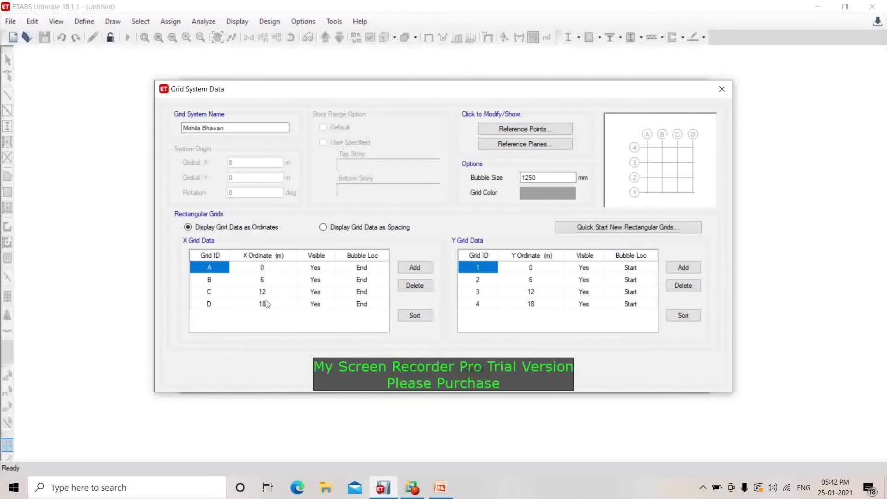
Display the grid data as spacing and set the X spacing of grids A, B and C to 3 m
{"action": "left_click", "coordinate": [323, 228]}
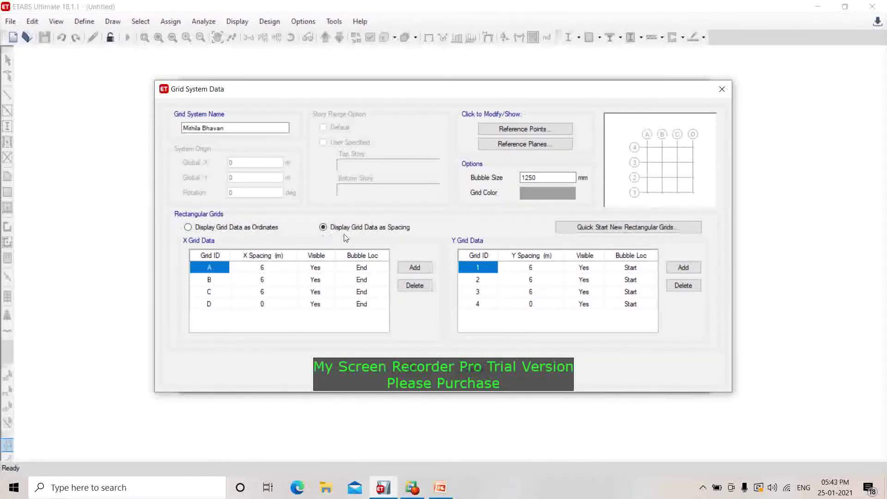
{"action": "left_click", "coordinate": [273, 269]}
{"action": "left_click", "coordinate": [273, 269]}
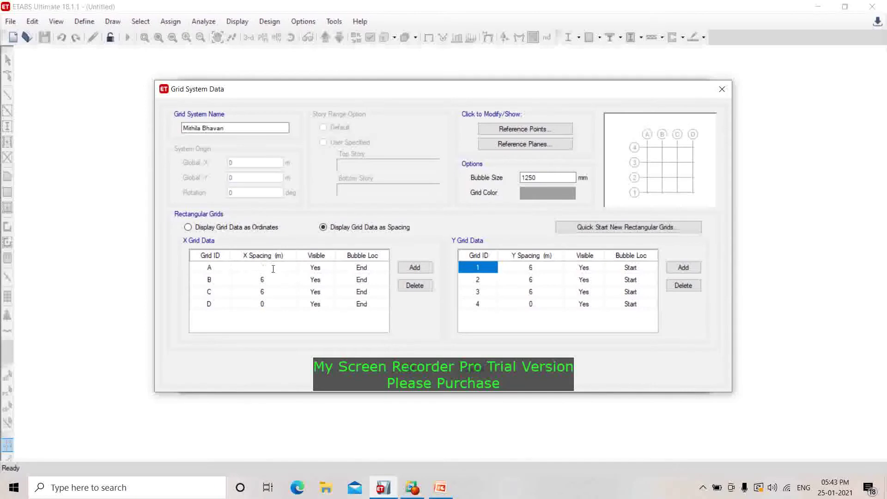
{"action": "left_click", "coordinate": [272, 283]}
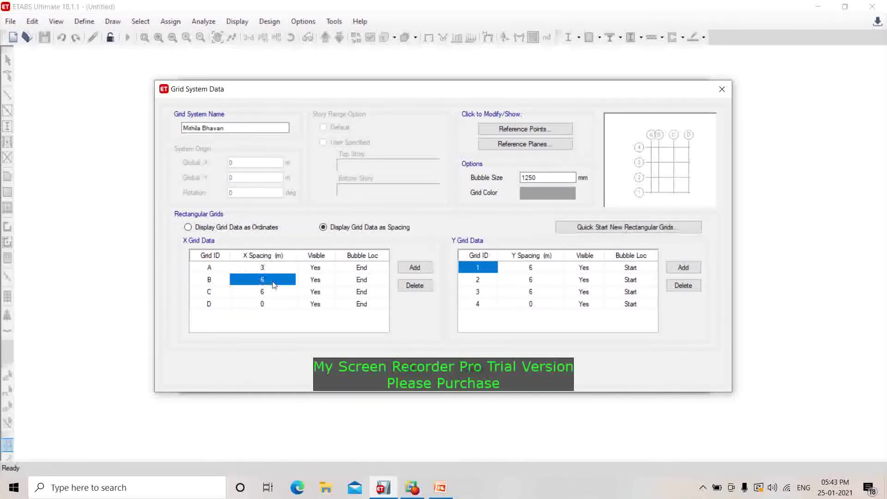
{"action": "left_click", "coordinate": [274, 283]}
{"action": "key", "text": "BackSpace"}
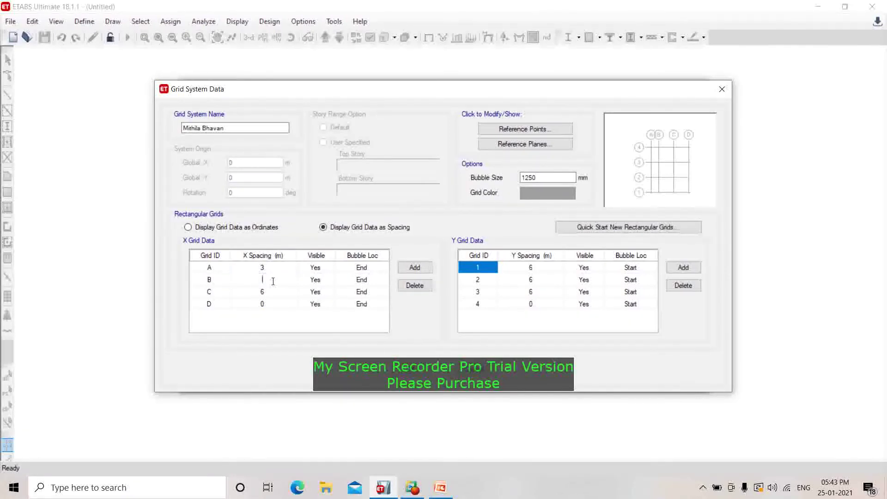
{"action": "type", "text": "3"}
{"action": "left_click", "coordinate": [272, 295]}
{"action": "left_click", "coordinate": [273, 293]}
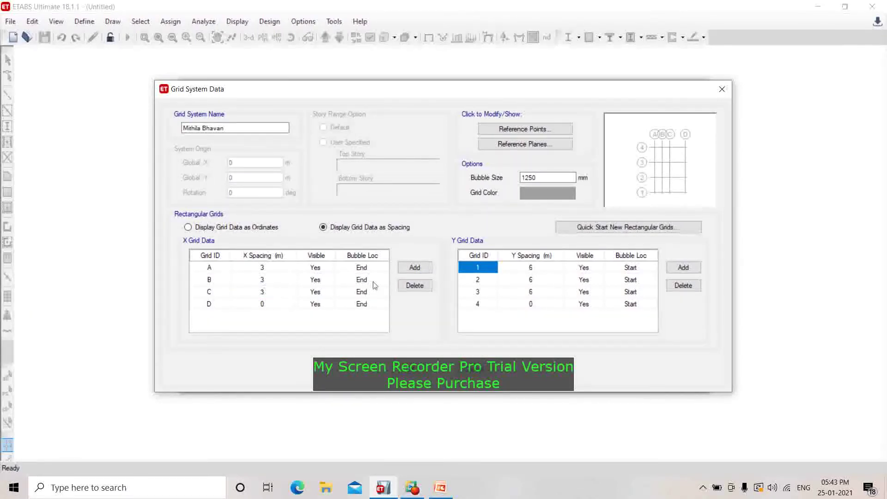
Add grid line E in the X direction and set the X spacing of grid D to 3 m
{"action": "left_click", "coordinate": [414, 268]}
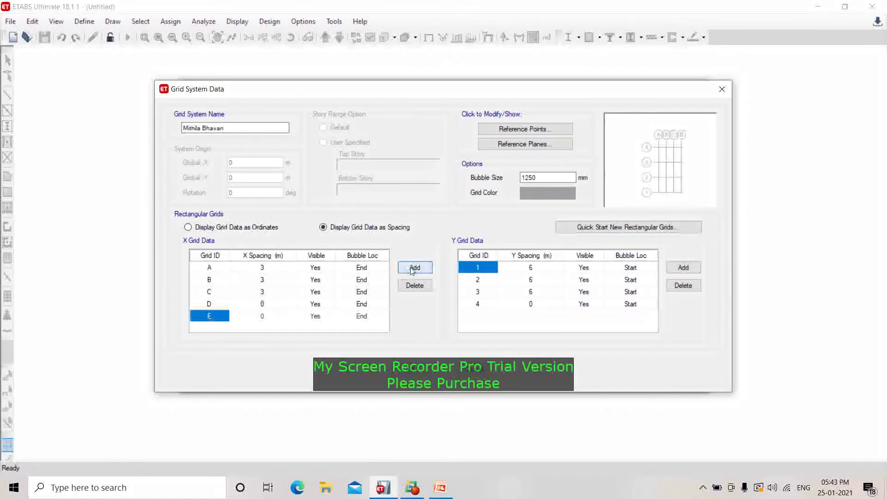
{"action": "left_click", "coordinate": [271, 303]}
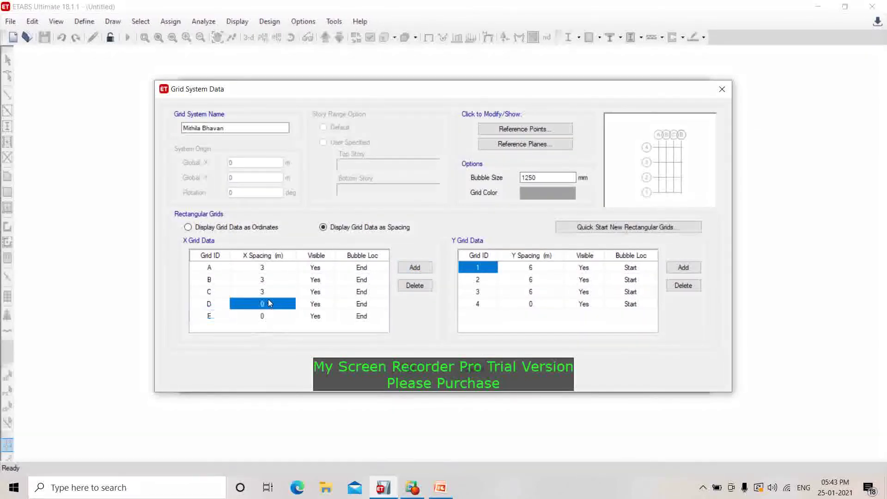
{"action": "left_click", "coordinate": [270, 303]}
{"action": "type", "text": "3"}
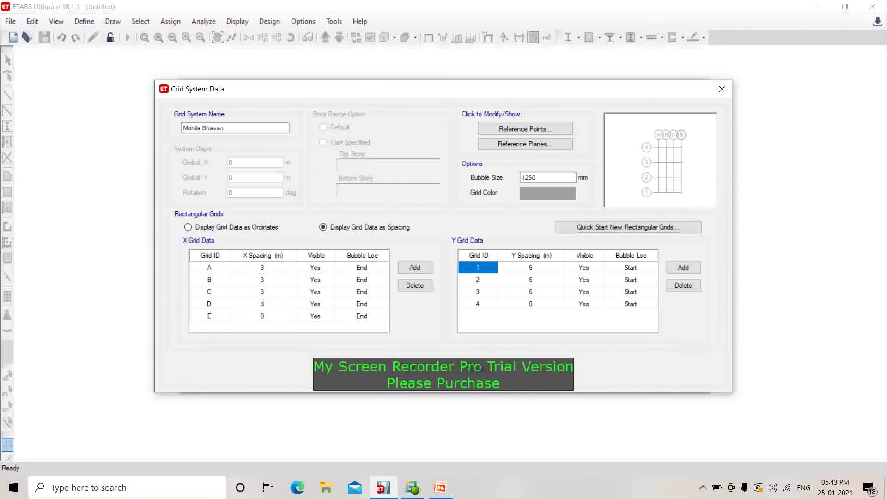
Set the Y spacing of grids 1, 2 and 3 to 3 m
{"action": "left_click", "coordinate": [540, 269]}
{"action": "left_click", "coordinate": [540, 268]}
{"action": "key", "text": "BackSpace"}
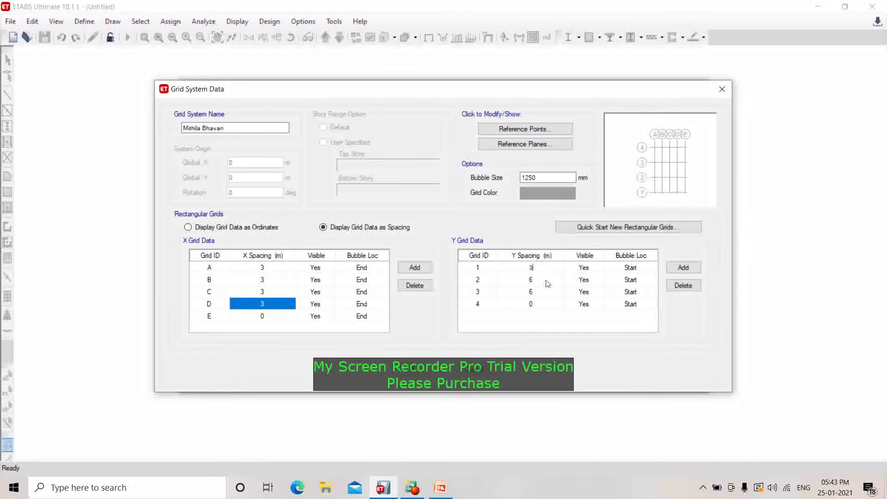
{"action": "type", "text": "3"}
{"action": "left_click", "coordinate": [547, 281]}
{"action": "left_click", "coordinate": [547, 280]}
{"action": "key", "text": "BackSpace"}
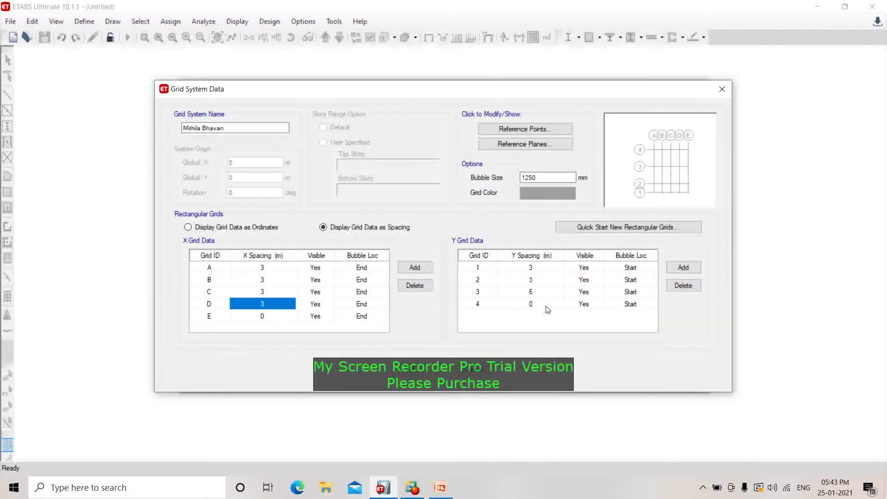
{"action": "left_click", "coordinate": [544, 295]}
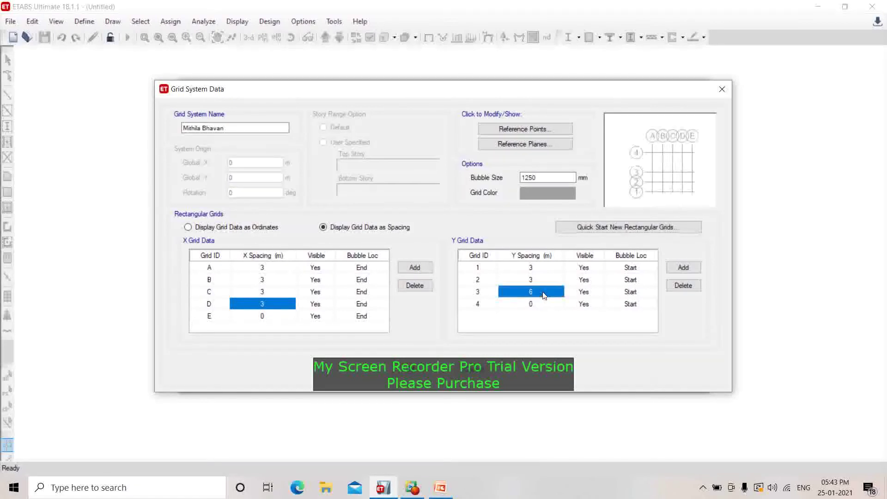
{"action": "left_click", "coordinate": [543, 292]}
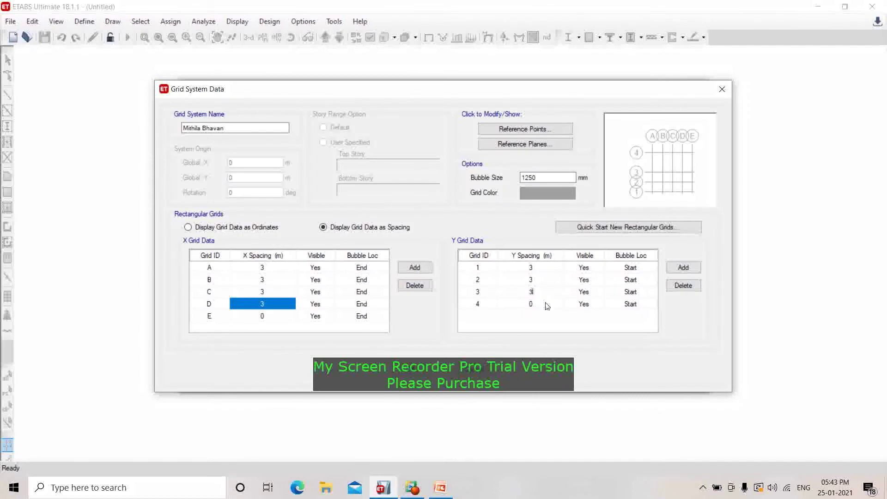
{"action": "type", "text": "3"}
Add grid line 5 in the Y direction and set the Y spacing of grid 4 to 3 m
{"action": "left_click", "coordinate": [684, 267]}
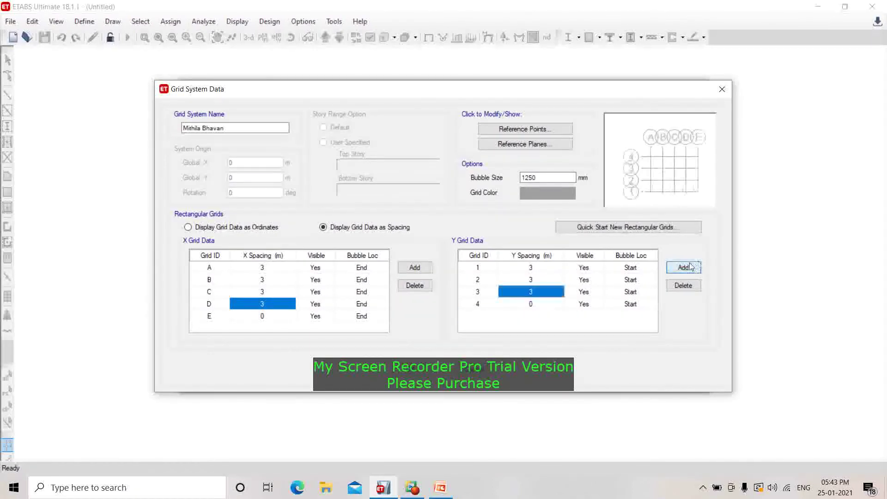
{"action": "left_click", "coordinate": [545, 305]}
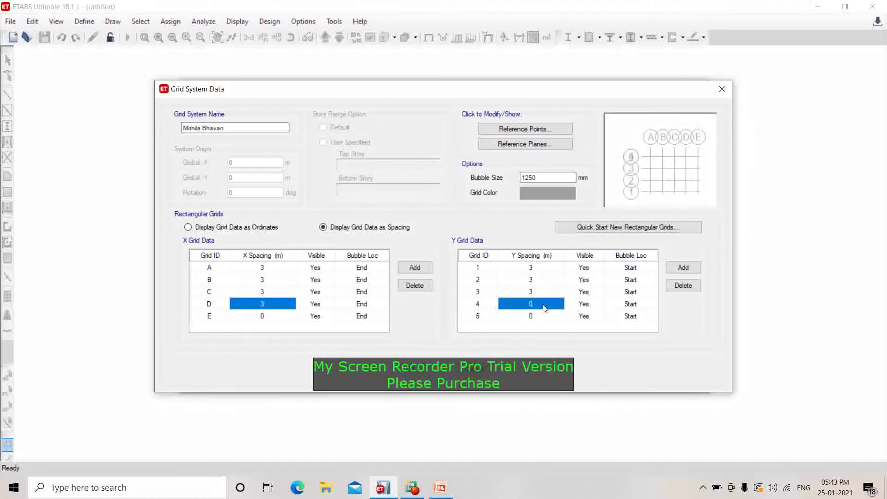
{"action": "left_click", "coordinate": [544, 305]}
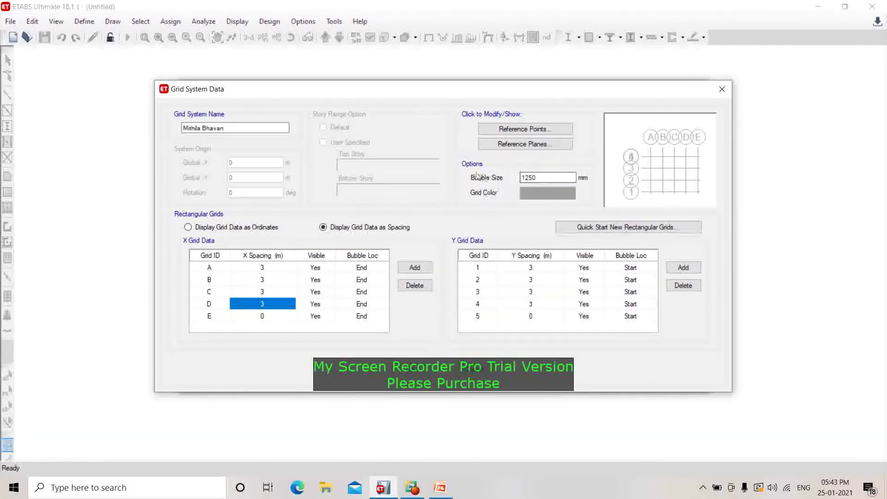
Set the grid bubble size to 2500 mm and switch the grid data display to ordinates and back to spacing
{"action": "left_click", "coordinate": [546, 178]}
{"action": "left_click", "coordinate": [547, 177]}
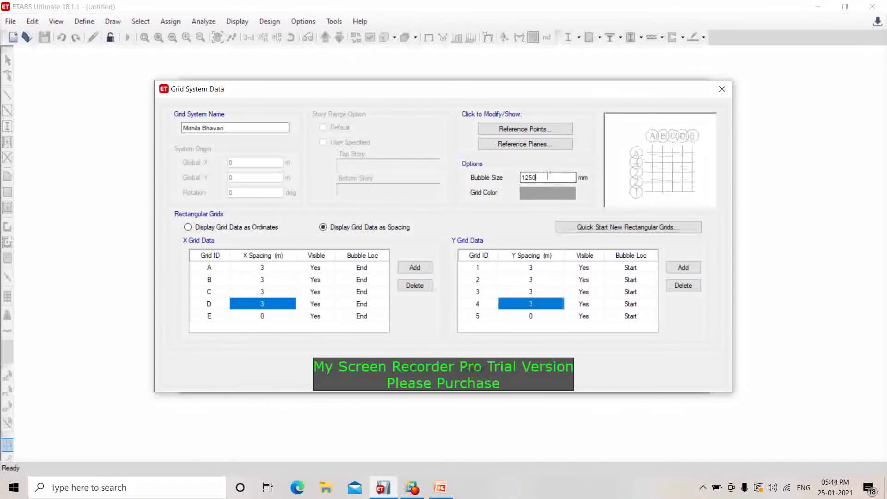
{"action": "key", "text": "BackSpace"}
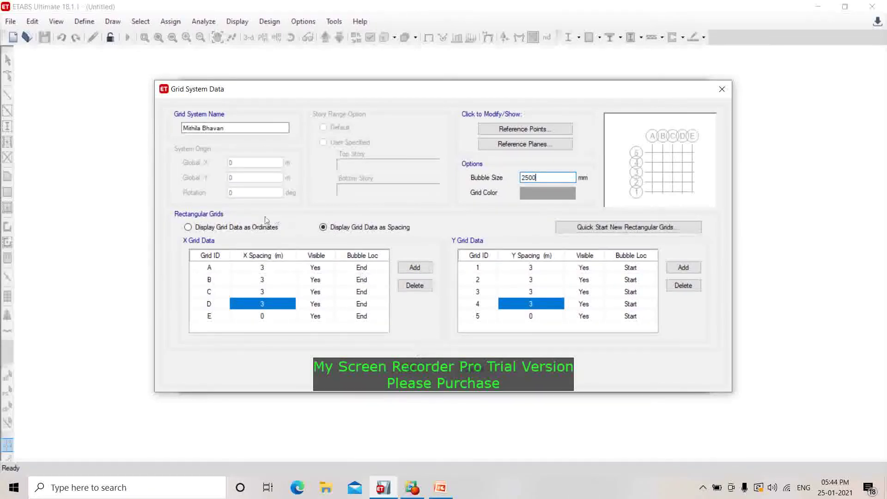
{"action": "left_click", "coordinate": [191, 227]}
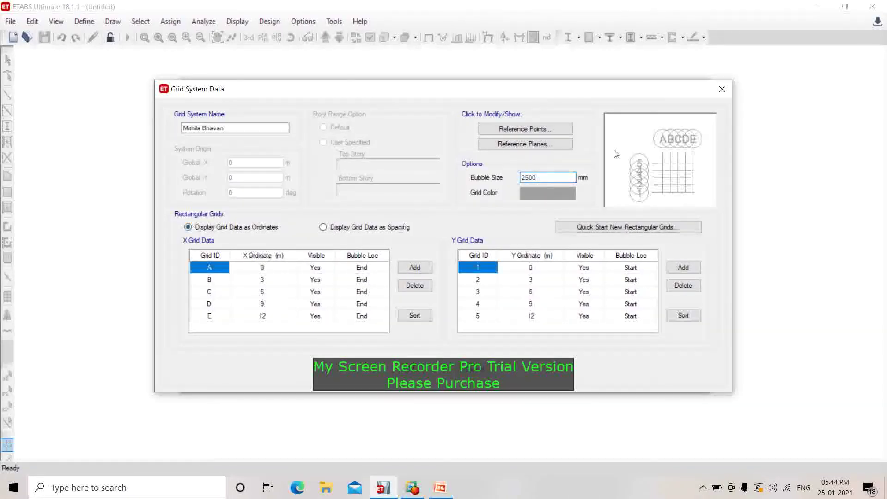
{"action": "left_click", "coordinate": [323, 227]}
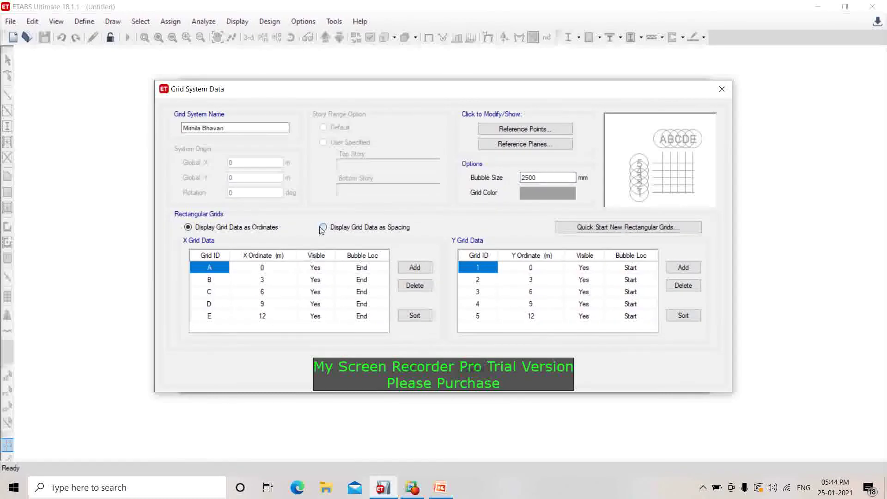
Set the grid bubble size to 1250 mm and accept the grid system data
{"action": "left_click", "coordinate": [554, 177]}
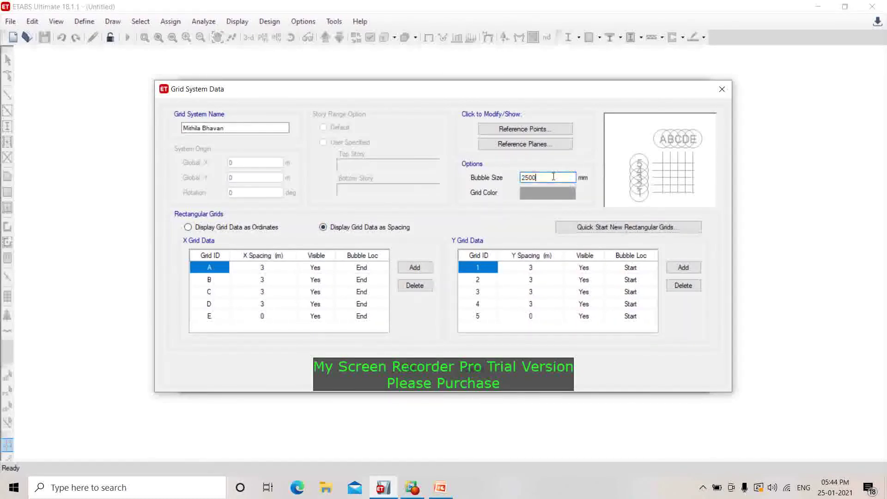
{"action": "type", "text": "1250"}
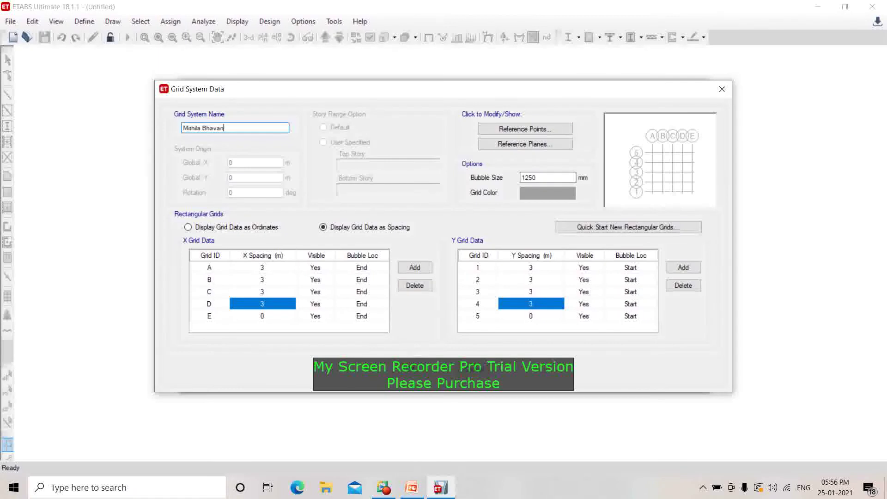
{"action": "key", "text": "Return"}
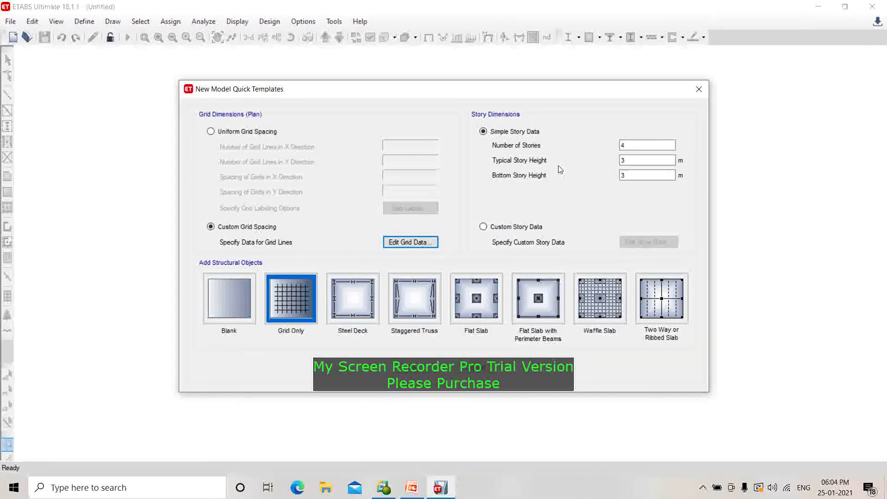
Set the bottom story height to 1.8 m and create the grid-only model
{"action": "left_click", "coordinate": [638, 174]}
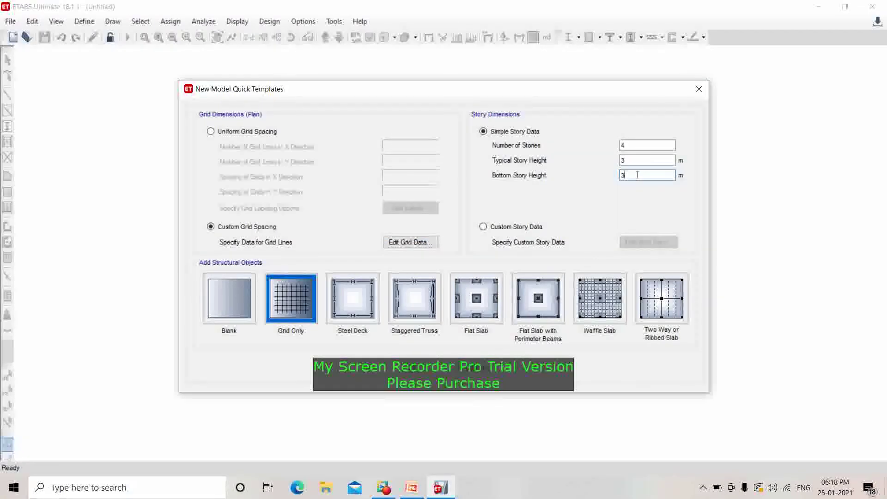
{"action": "key", "text": "BackSpace"}
{"action": "type", "text": "1.8"}
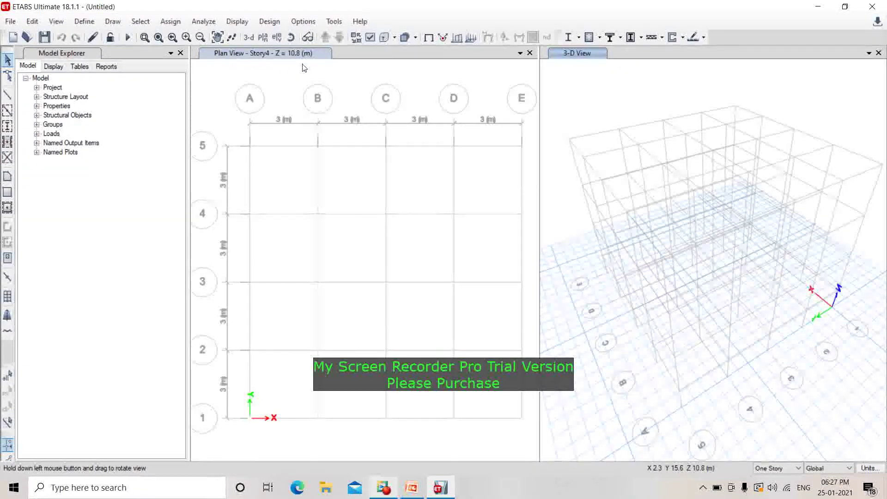
Rotate the 3-D view to examine the building grid from another side
{"action": "left_click", "coordinate": [286, 38]}
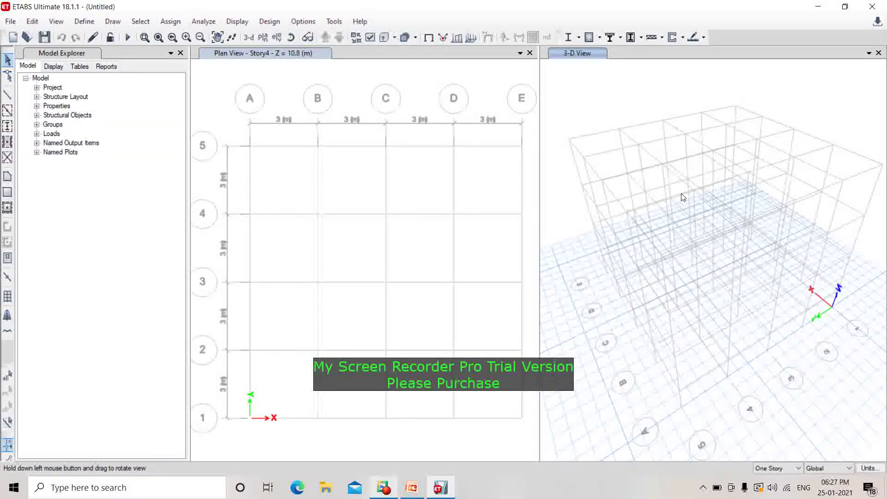
{"action": "left_click_drag", "start_coordinate": [683, 198], "coordinate": [581, 123]}
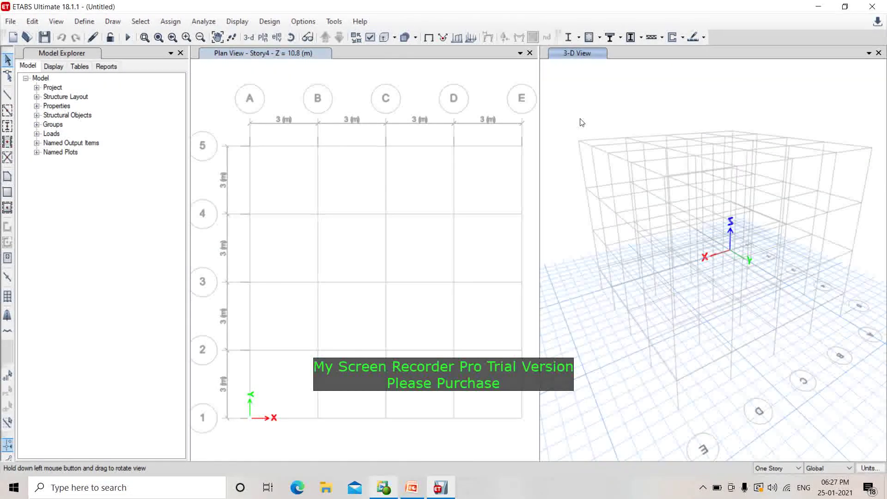